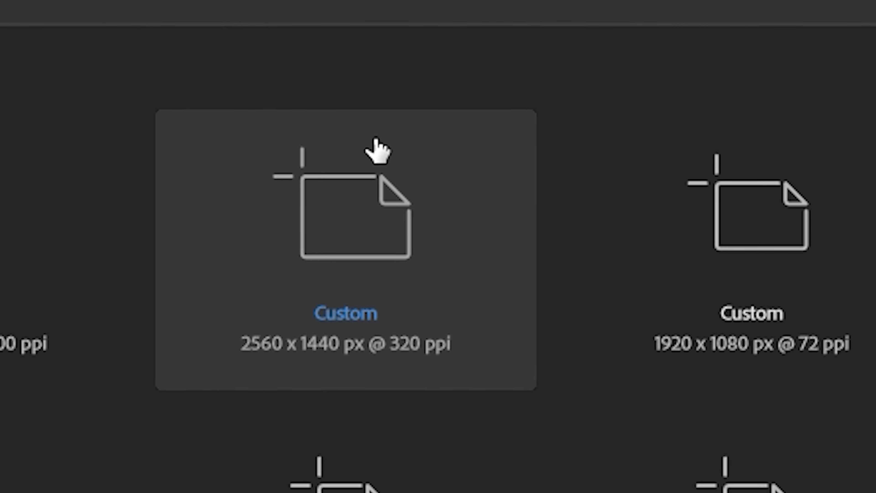
Step: Create a new transparent document from the recent 2560 x 1440 px, 320 ppi preset and switch to the Move tool
{"action": "left_click", "coordinate": [399, 136]}
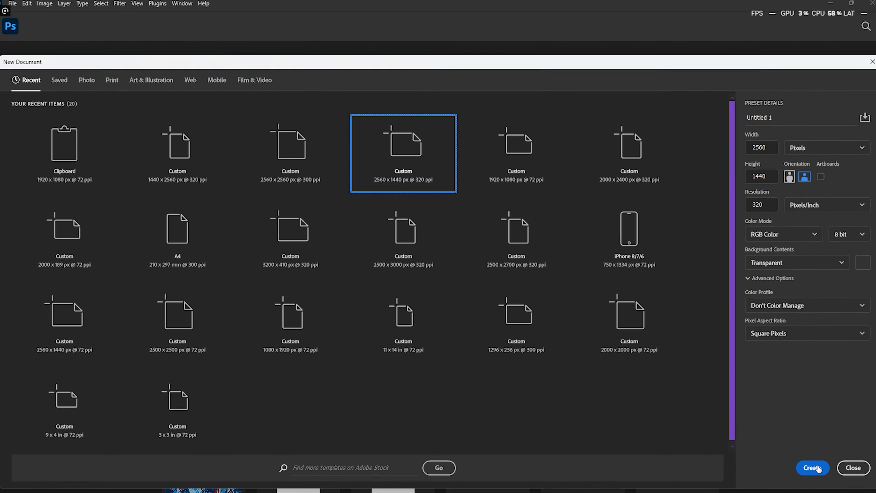
{"action": "left_click", "coordinate": [818, 468]}
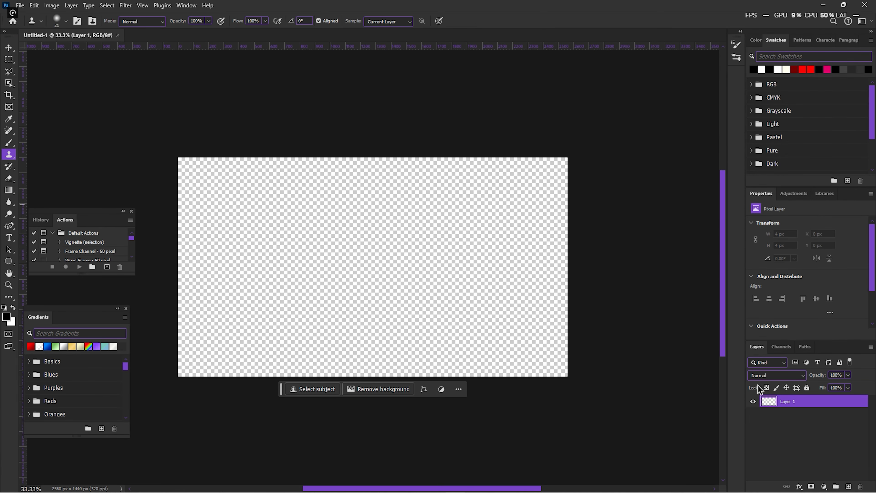
{"action": "scroll", "coordinate": [365, 319], "scroll_direction": "left", "scroll_amount": 2}
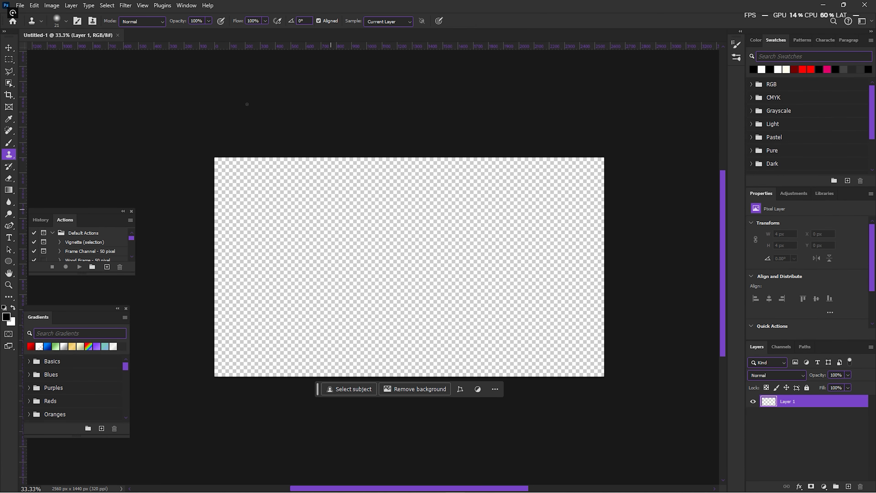
{"action": "left_click", "coordinate": [10, 48]}
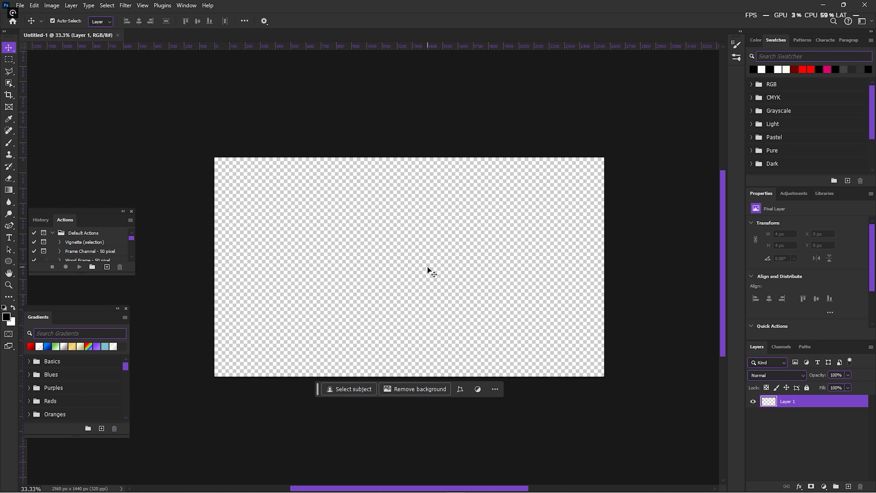
{"action": "scroll", "coordinate": [428, 267], "scroll_direction": "up", "scroll_amount": 3}
{"action": "scroll", "coordinate": [428, 268], "scroll_direction": "down", "scroll_amount": 2}
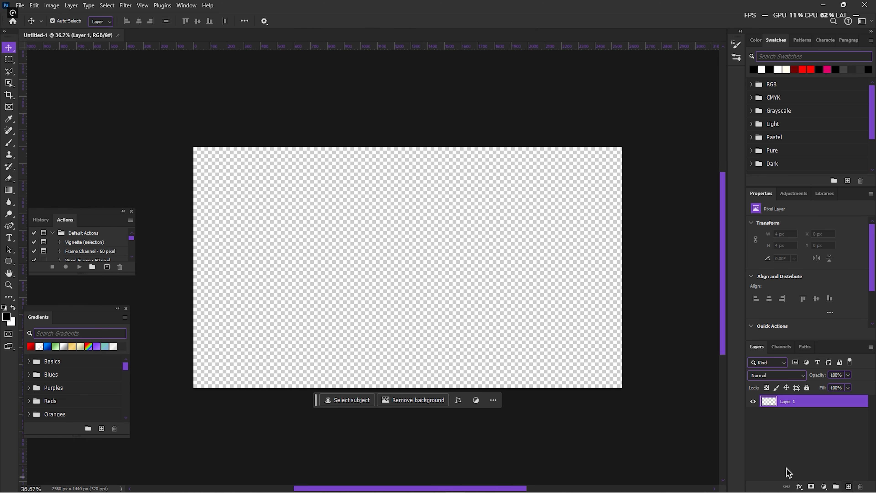
Step: Add a text layer reading "JEFINITE" near the middle of the canvas
{"action": "key", "text": "t"}
{"action": "left_click", "coordinate": [342, 249]}
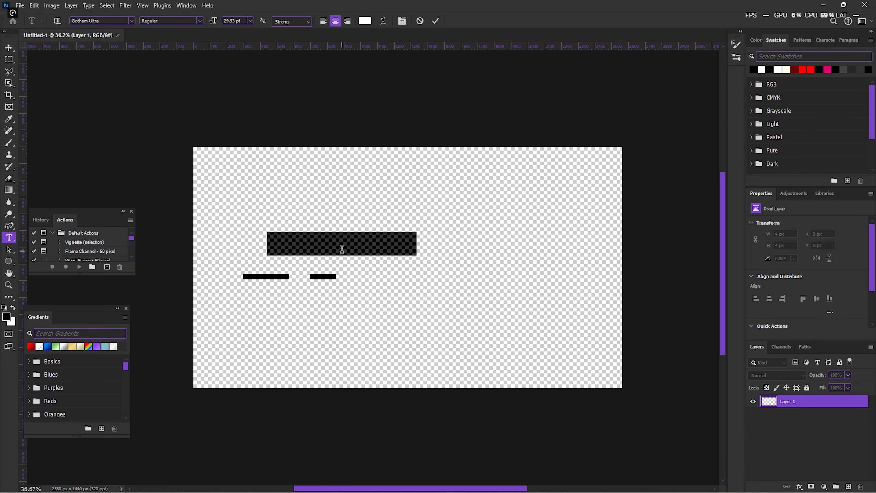
{"action": "key", "text": "BackSpace"}
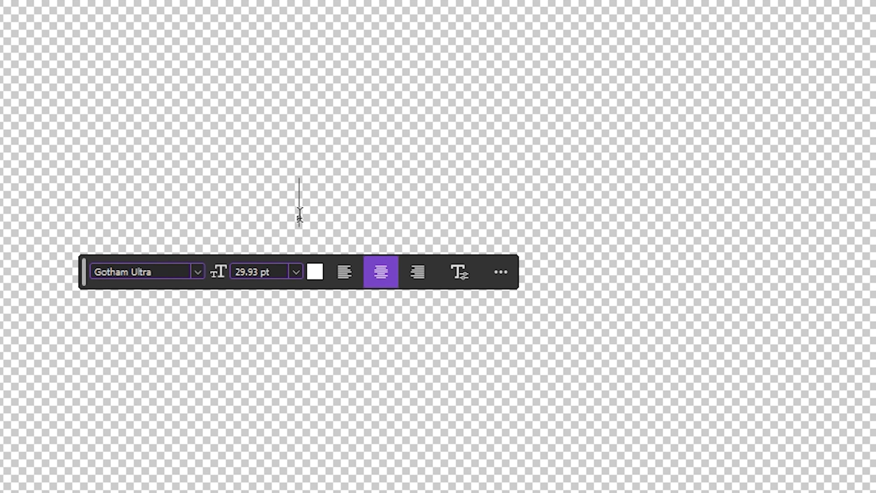
{"action": "type", "text": "DEFINITE"}
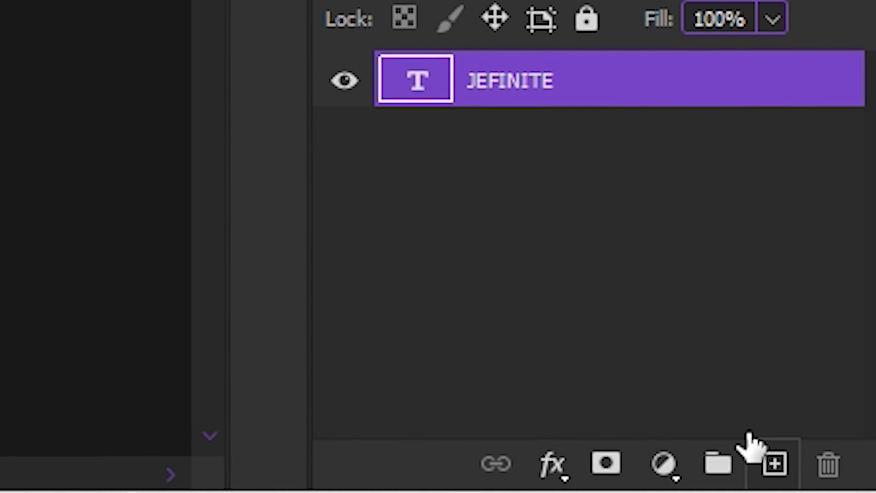
Step: Add a new layer above JEFINITE and enter the text "STUDIOS" on it
{"action": "left_click", "coordinate": [774, 463]}
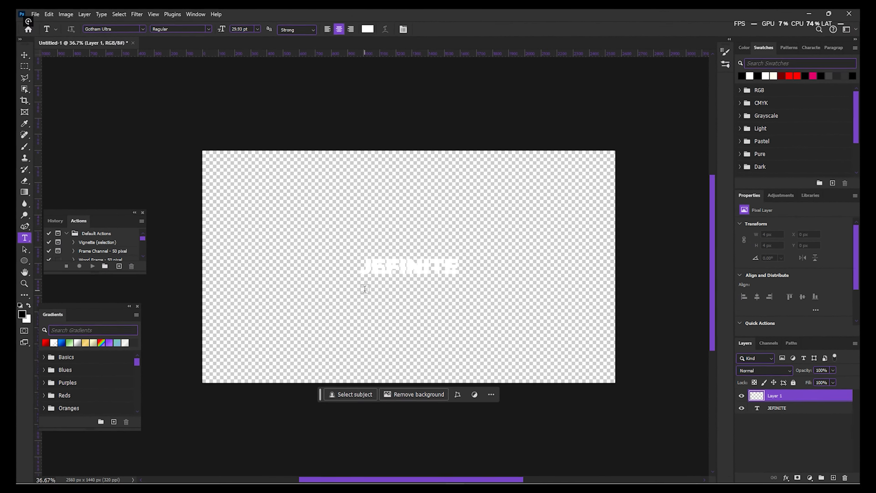
{"action": "left_click", "coordinate": [390, 275]}
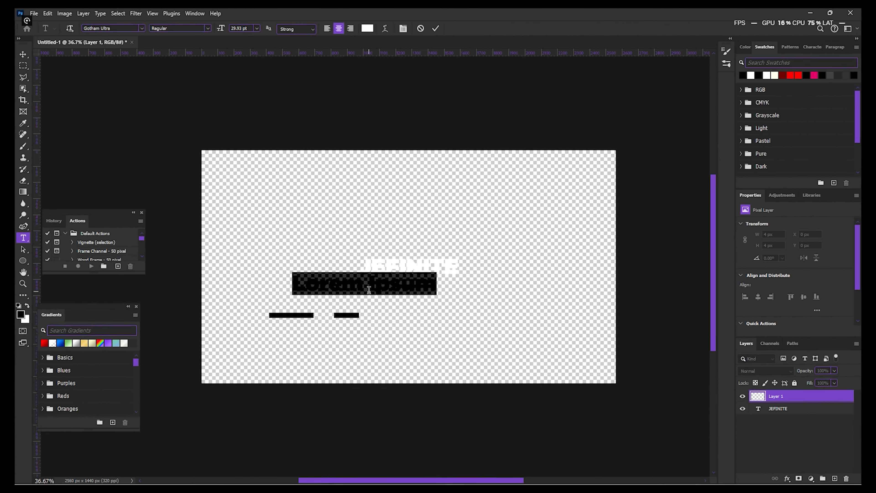
{"action": "type", "text": "STU"}
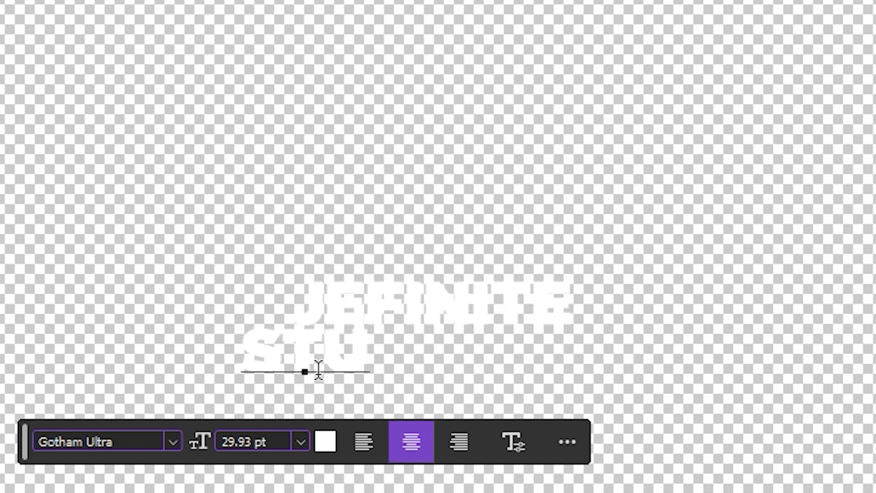
{"action": "type", "text": "DIOS"}
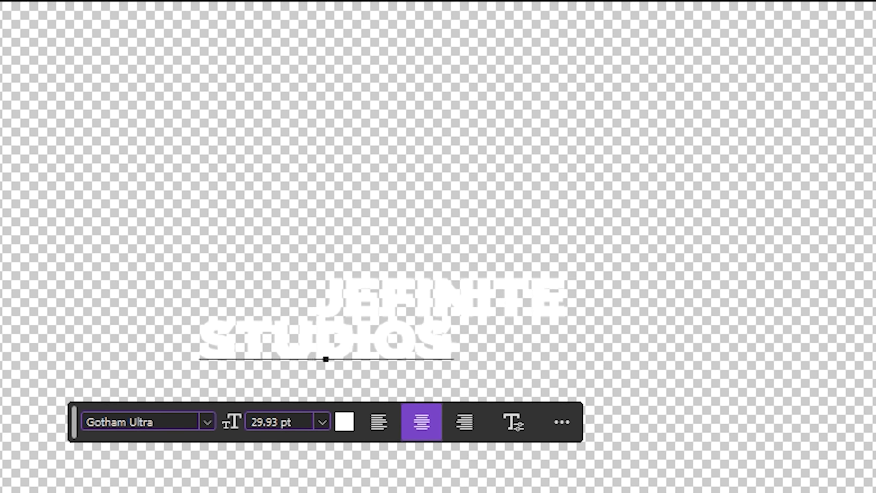
{"action": "key", "text": "ctrl+Return"}
Step: Move the STUDIOS text so it sits centred directly beneath JEFINITE
{"action": "key", "text": "ctrl+t"}
{"action": "left_click_drag", "start_coordinate": [408, 343], "coordinate": [472, 363]}
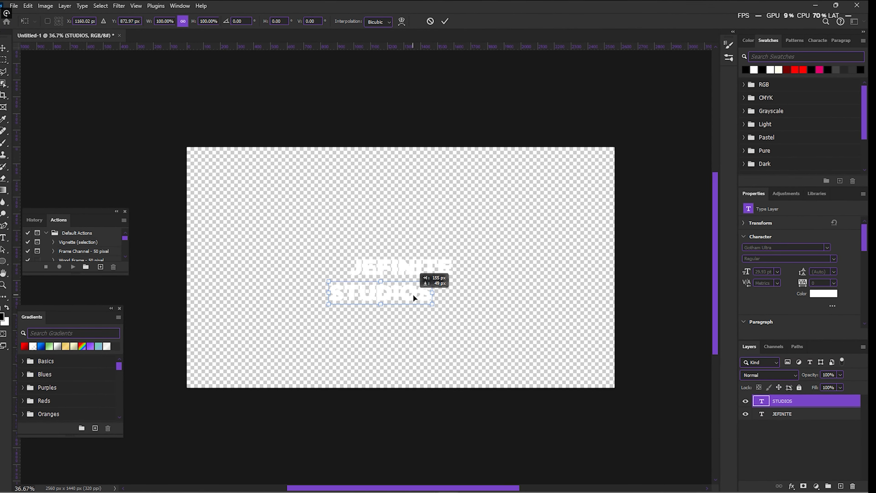
{"action": "left_click_drag", "start_coordinate": [413, 294], "coordinate": [430, 292]}
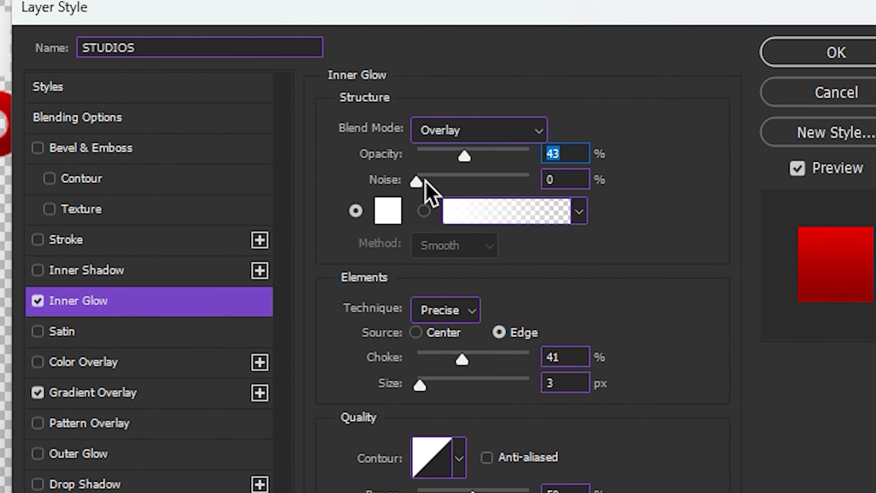
Step: Set the size of the STUDIOS layer's Inner Glow to 6 px and apply the layer style
{"action": "left_click_drag", "start_coordinate": [433, 397], "coordinate": [454, 411]}
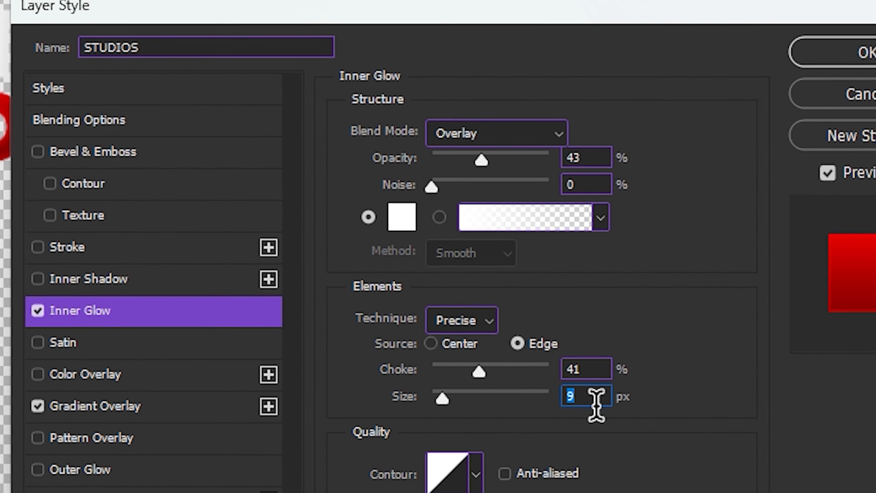
{"action": "scroll", "coordinate": [613, 403], "scroll_direction": "down", "scroll_amount": 3}
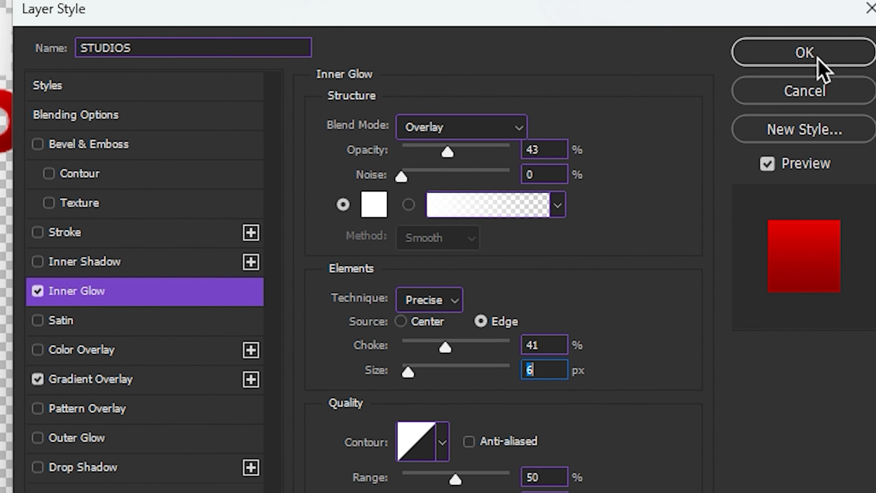
{"action": "left_click", "coordinate": [835, 58]}
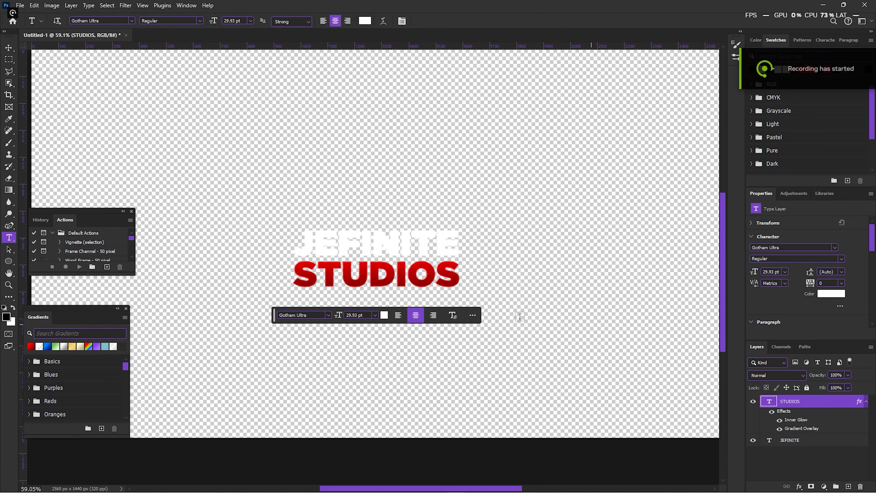
Step: Apply Bevel & Emboss to the STUDIOS layer in Emboss style with 1000% depth and 2 px soften
{"action": "scroll", "coordinate": [394, 242], "scroll_direction": "up", "scroll_amount": 6}
{"action": "scroll", "coordinate": [430, 223], "scroll_direction": "up", "scroll_amount": 2}
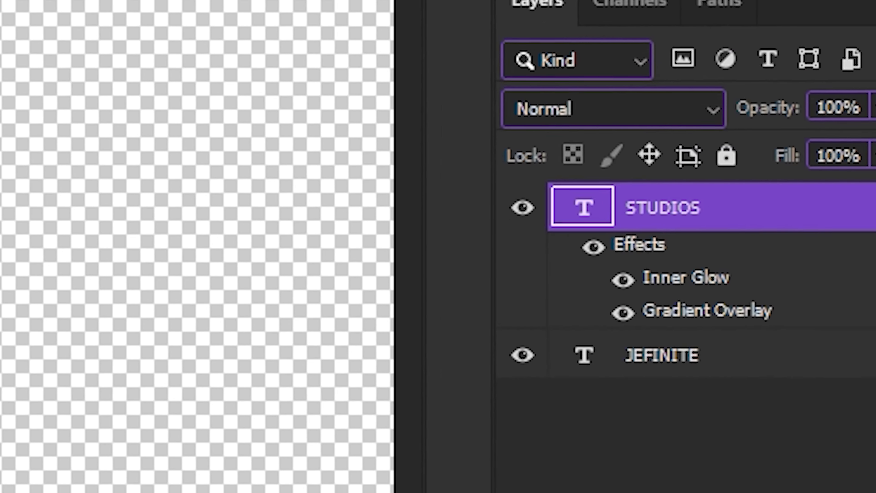
{"action": "left_click", "coordinate": [711, 454]}
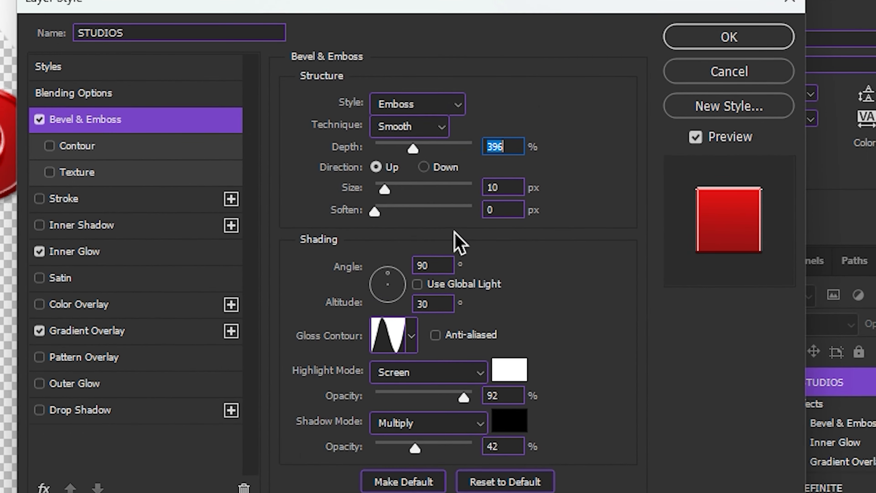
{"action": "left_click_drag", "start_coordinate": [417, 150], "coordinate": [486, 174]}
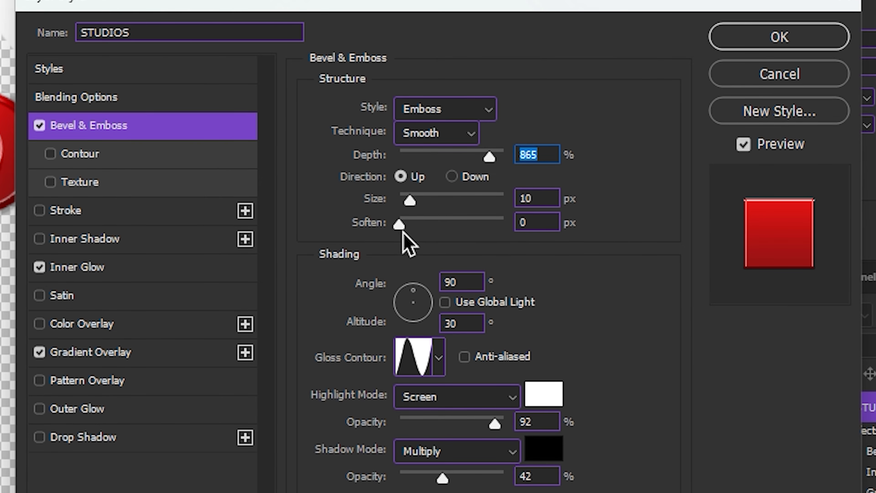
{"action": "left_click_drag", "start_coordinate": [403, 231], "coordinate": [406, 228]}
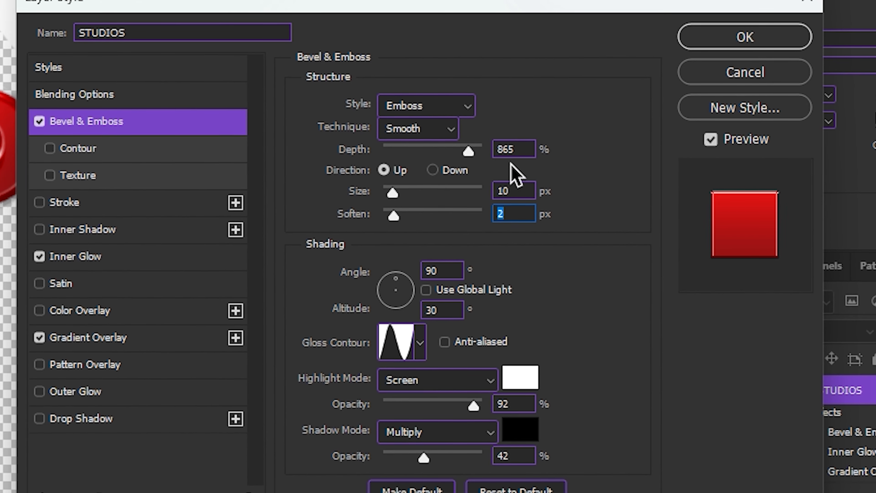
{"action": "left_click_drag", "start_coordinate": [464, 155], "coordinate": [480, 148]}
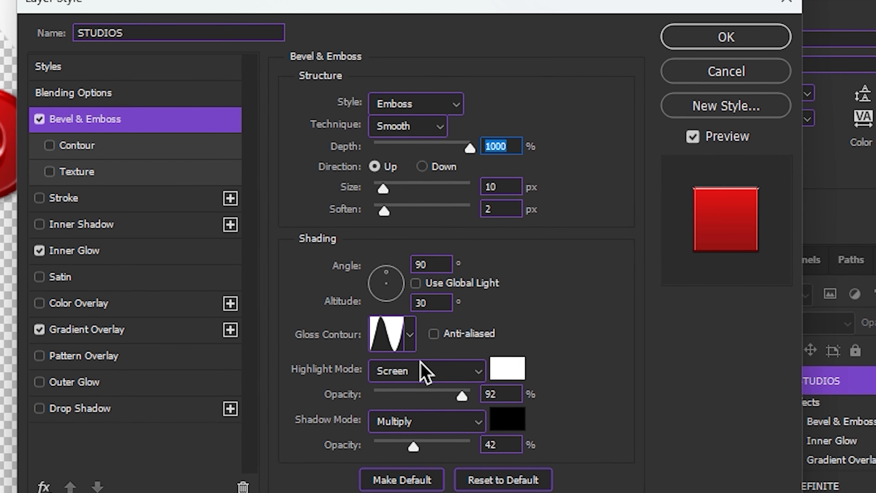
{"action": "left_click", "coordinate": [410, 336]}
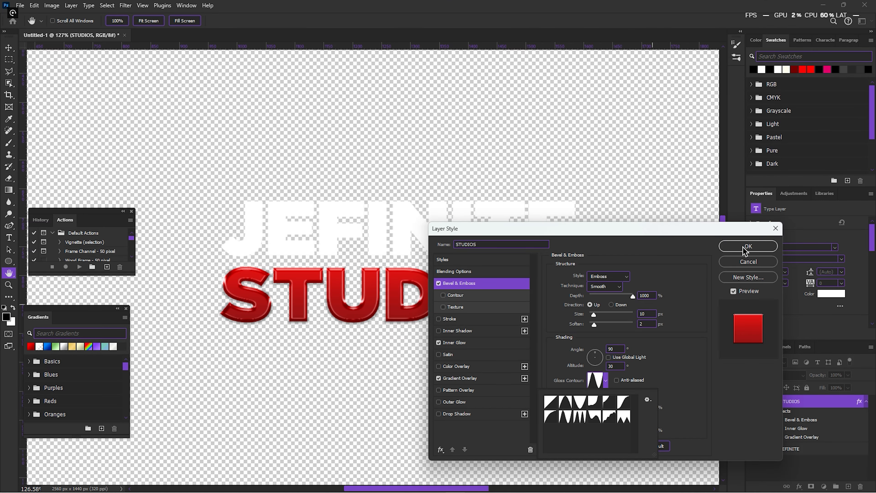
{"action": "left_click", "coordinate": [748, 246]}
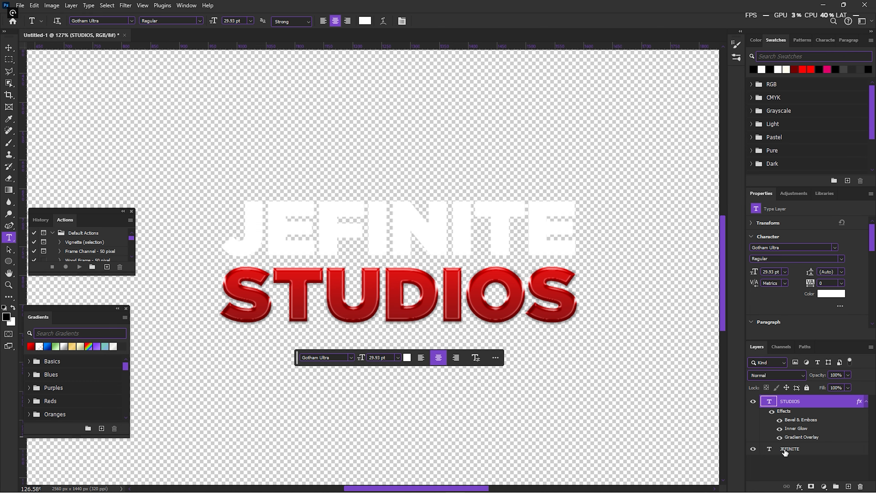
Step: Add a Gradient Overlay to the JEFINITE layer using the pale beige gradient preset
{"action": "left_click", "coordinate": [785, 451]}
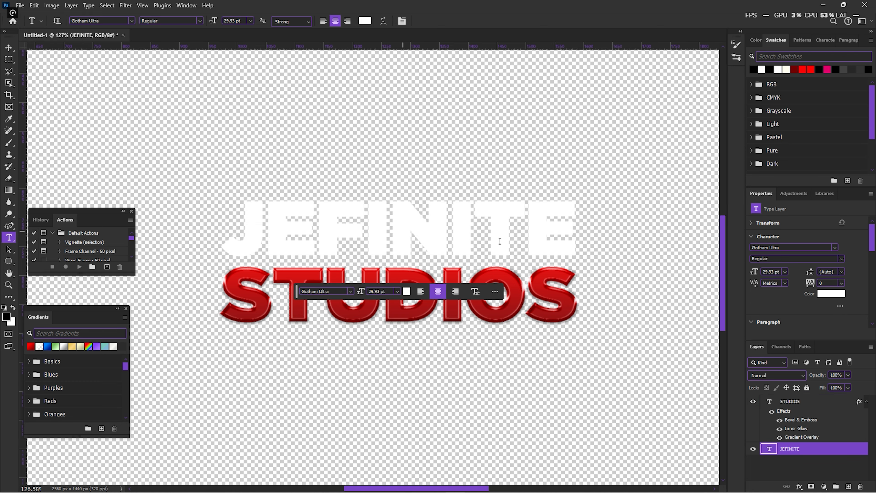
{"action": "left_click", "coordinate": [799, 486]}
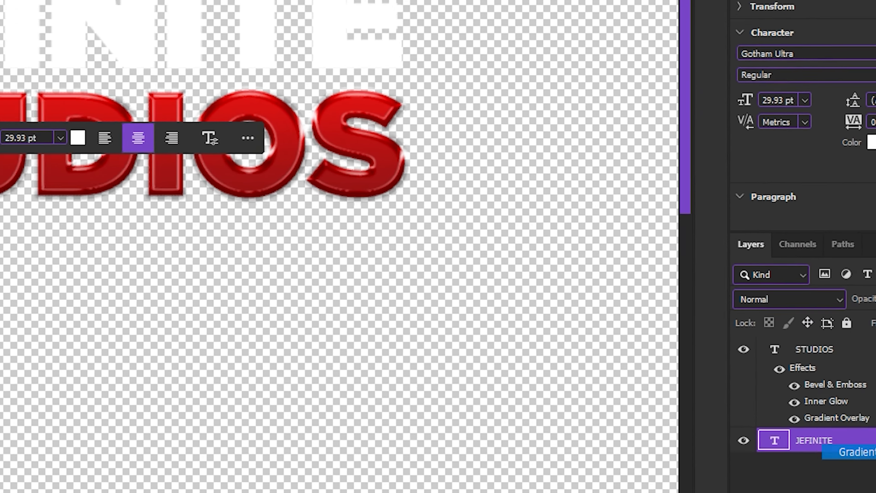
{"action": "left_click", "coordinate": [855, 427]}
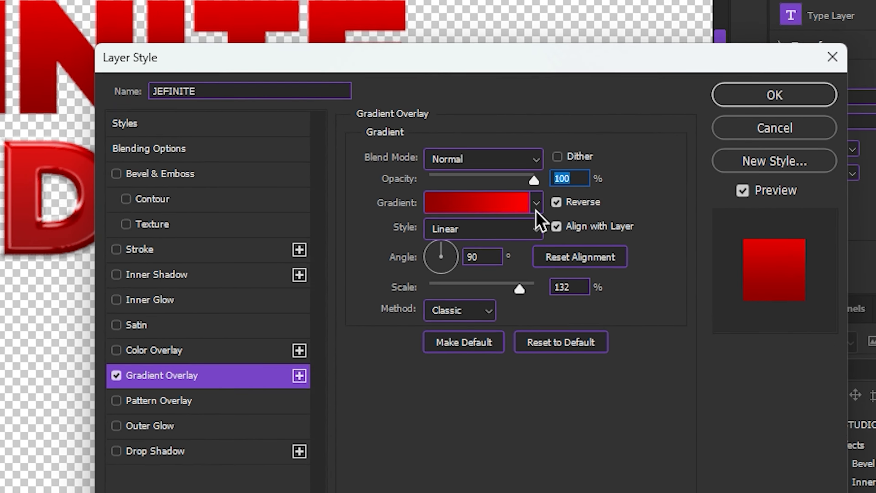
{"action": "left_click", "coordinate": [636, 297]}
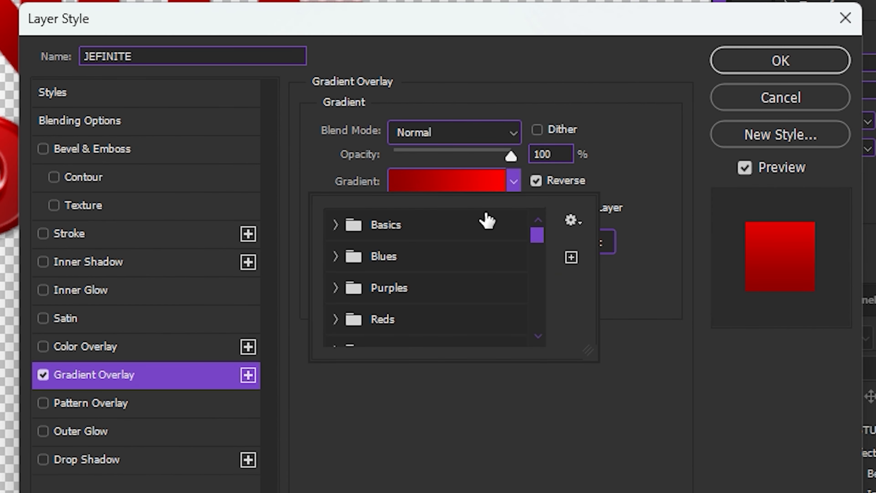
{"action": "scroll", "coordinate": [598, 348], "scroll_direction": "down", "scroll_amount": 2}
{"action": "scroll", "coordinate": [425, 309], "scroll_direction": "down", "scroll_amount": 3}
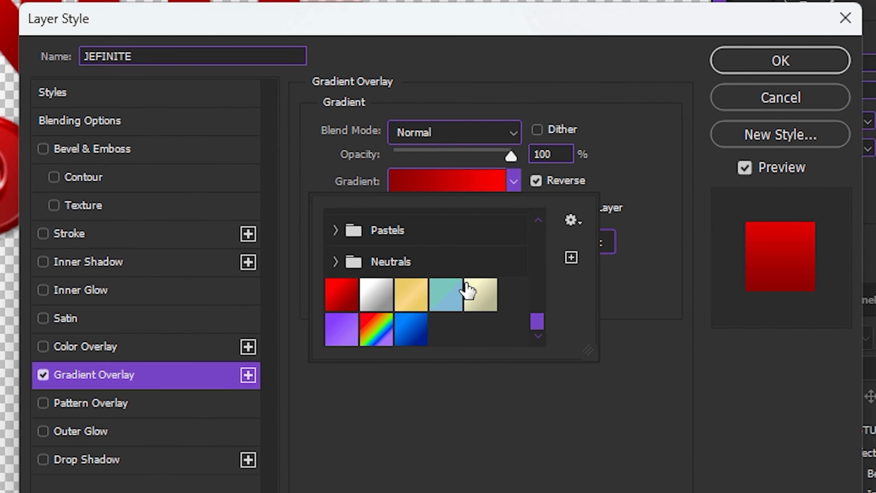
{"action": "left_click", "coordinate": [468, 292]}
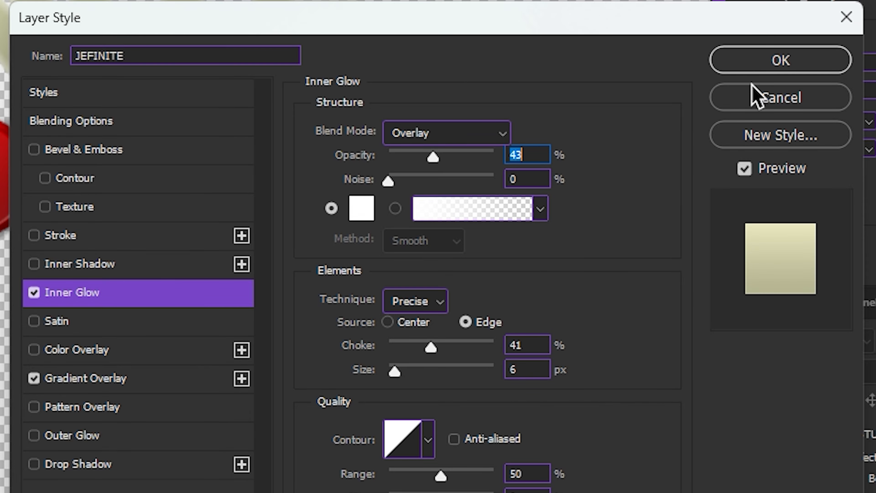
Step: Apply the 6 px Overlay Inner Glow to JEFINITE and add an Emboss bevel with 1000% depth, 10 px size and 2 px soften
{"action": "left_click", "coordinate": [755, 71]}
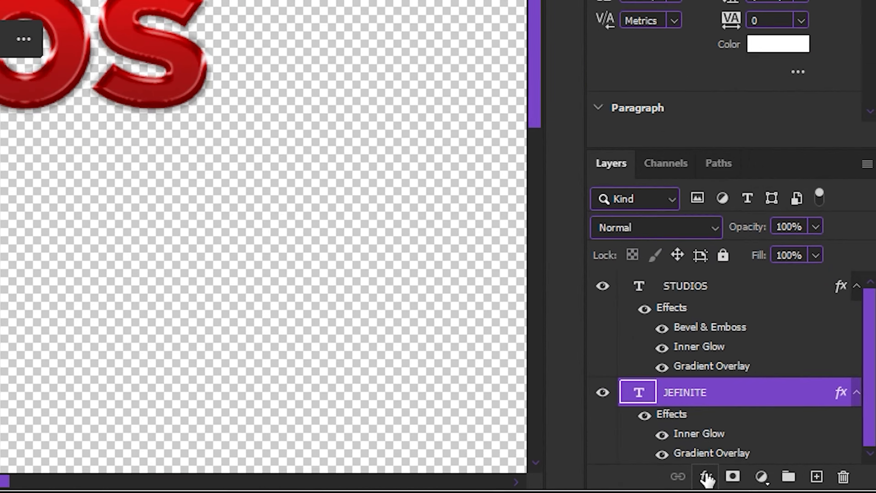
{"action": "left_click", "coordinate": [706, 475]}
{"action": "left_click", "coordinate": [724, 216]}
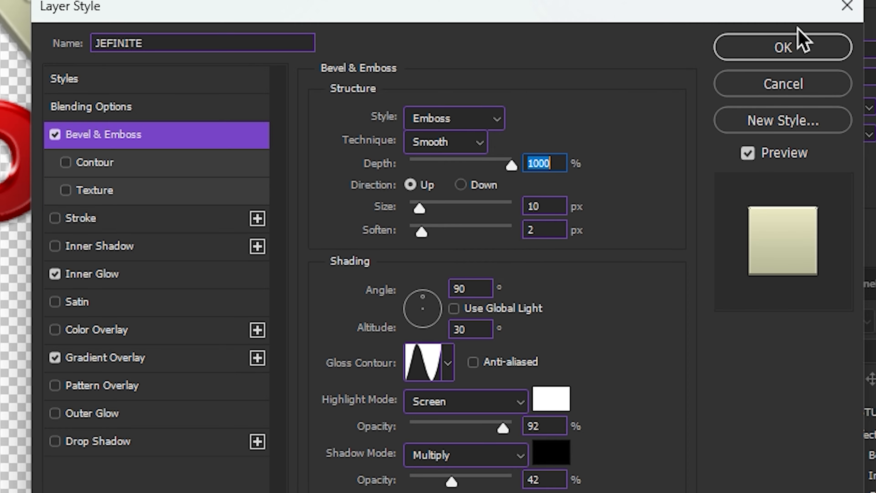
{"action": "left_click", "coordinate": [800, 50]}
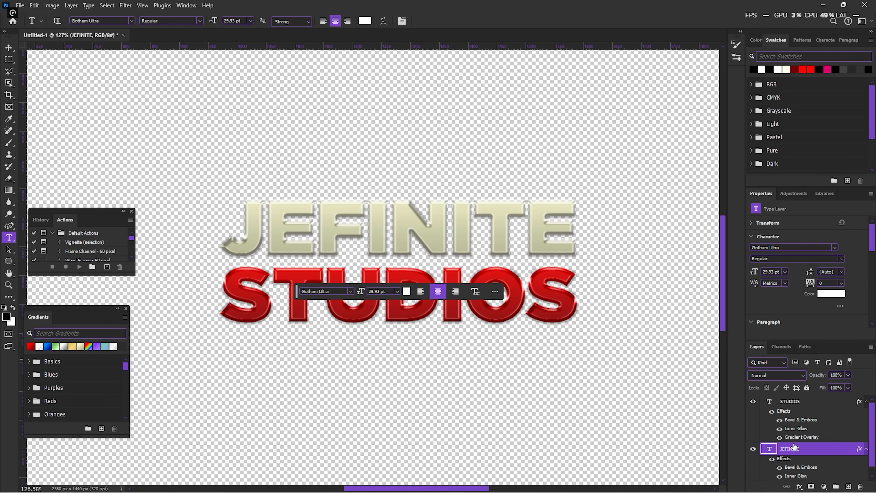
Step: Change the JEFINITE layer's Gradient Overlay to the grey-to-white gradient preset and apply the layer style
{"action": "left_click", "coordinate": [800, 486]}
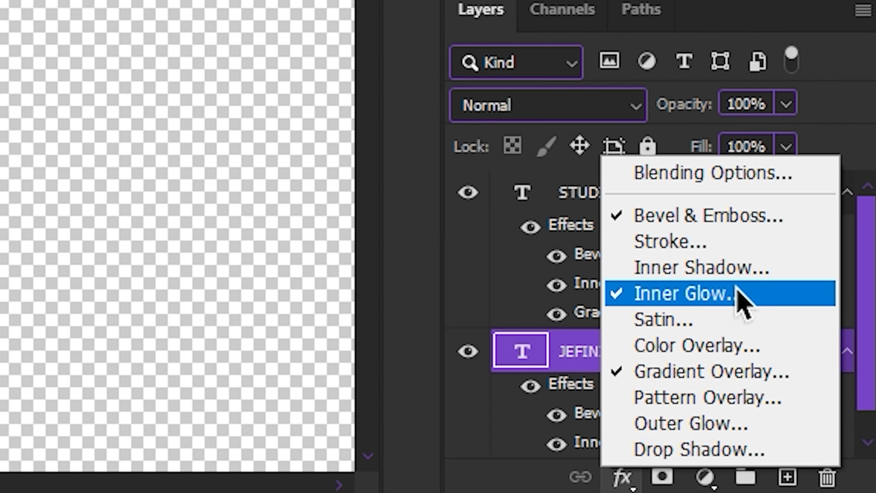
{"action": "left_click", "coordinate": [740, 374]}
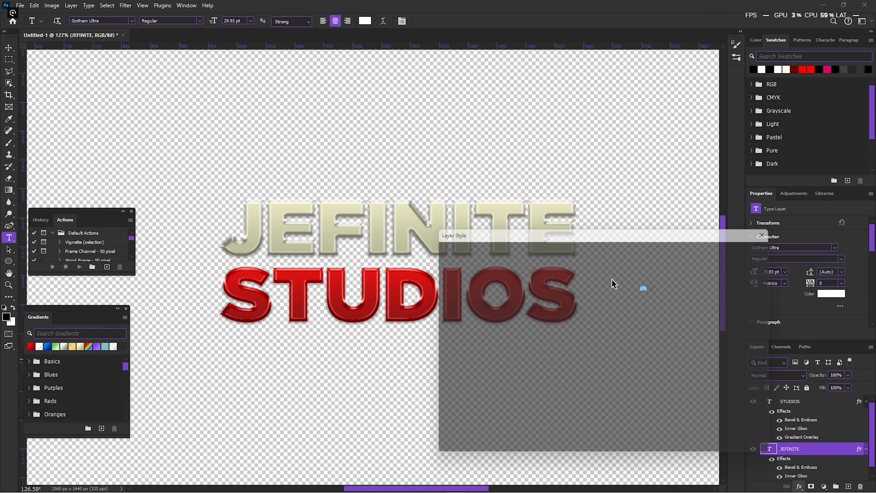
{"action": "left_click", "coordinate": [635, 297]}
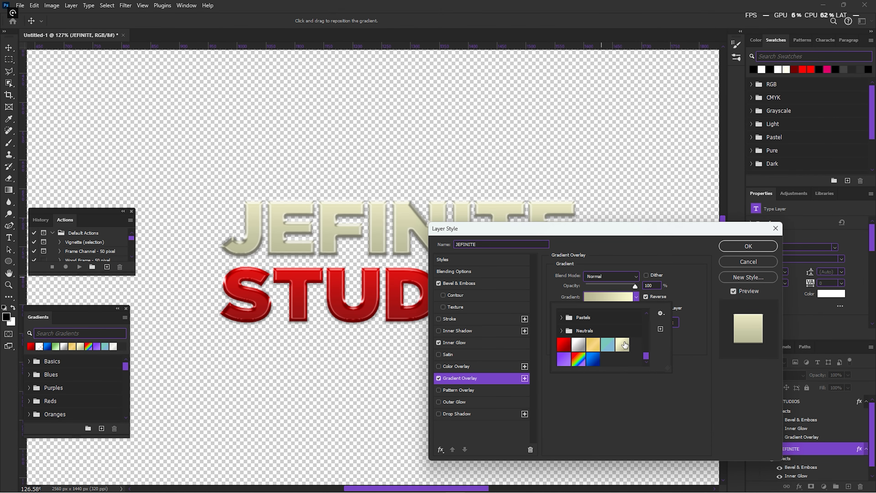
{"action": "left_click", "coordinate": [582, 344]}
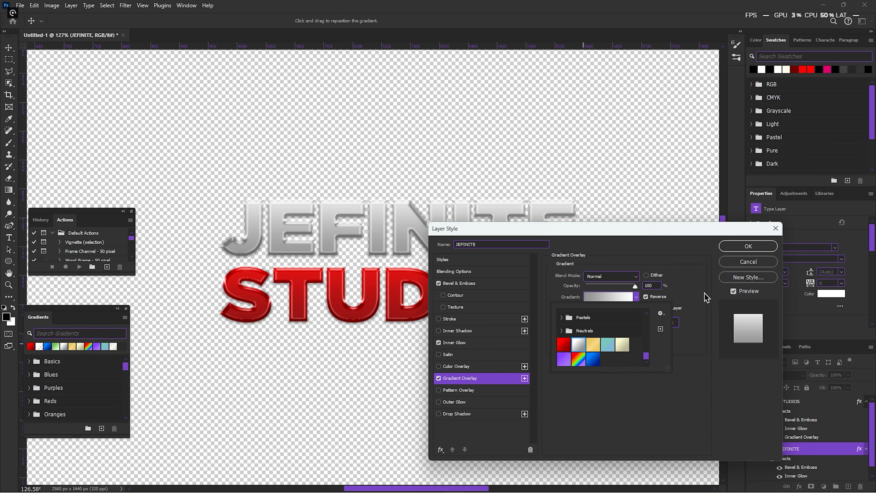
{"action": "left_click", "coordinate": [730, 251]}
{"action": "left_click", "coordinate": [739, 246]}
Step: Scale the STUDIOS and JEFINITE text layers together to about 145% and merge them into a single layer
{"action": "scroll", "coordinate": [563, 246], "scroll_direction": "down", "scroll_amount": 5}
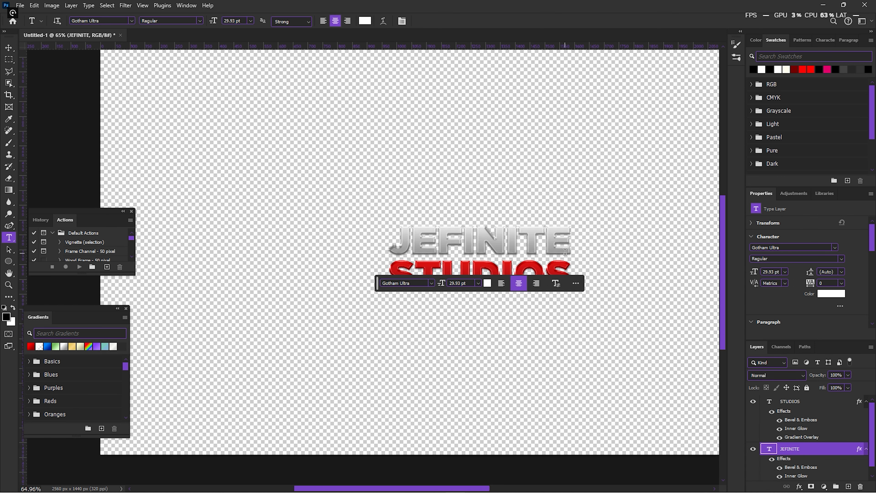
{"action": "scroll", "coordinate": [564, 246], "scroll_direction": "down", "scroll_amount": 3}
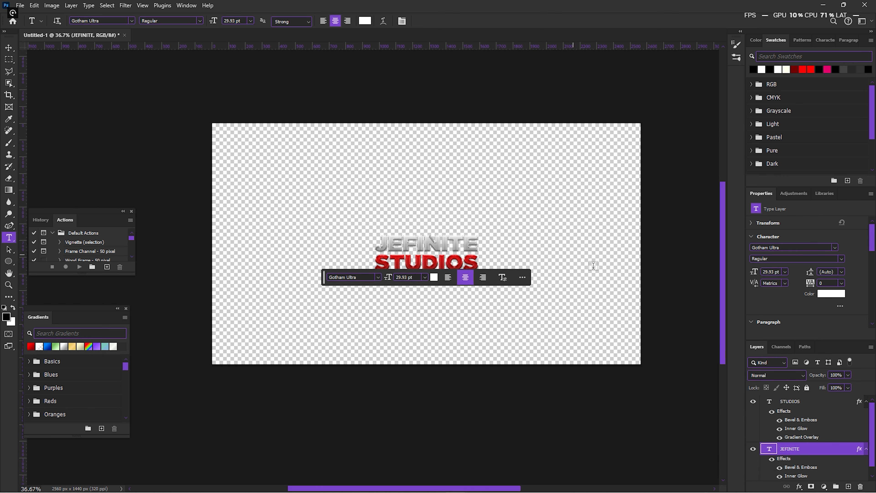
{"action": "left_click", "coordinate": [814, 402]}
{"action": "left_click", "coordinate": [813, 447], "text": "shift"}
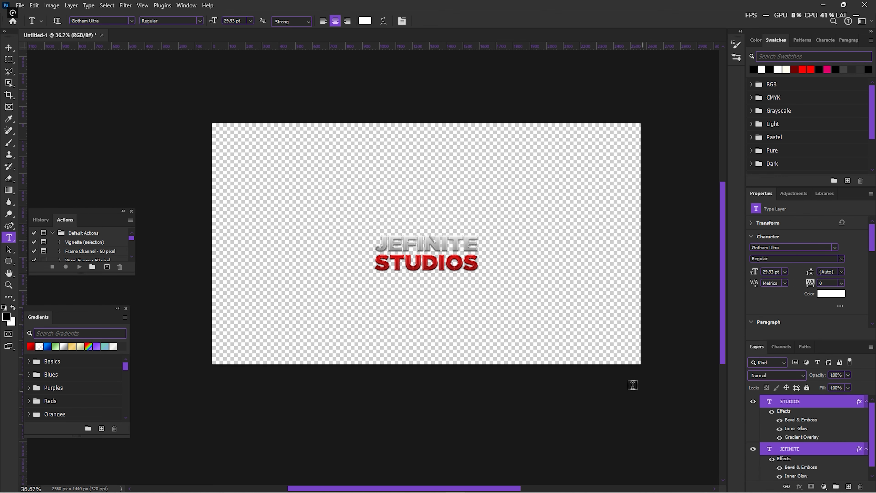
{"action": "key", "text": "ctrl+t"}
{"action": "mouse_move", "coordinate": [478, 270]}
{"action": "left_mouse_down"}
{"action": "mouse_move", "coordinate": [524, 287]}
{"action": "mouse_move", "coordinate": [476, 268]}
{"action": "mouse_move", "coordinate": [478, 260]}
{"action": "left_mouse_up"}
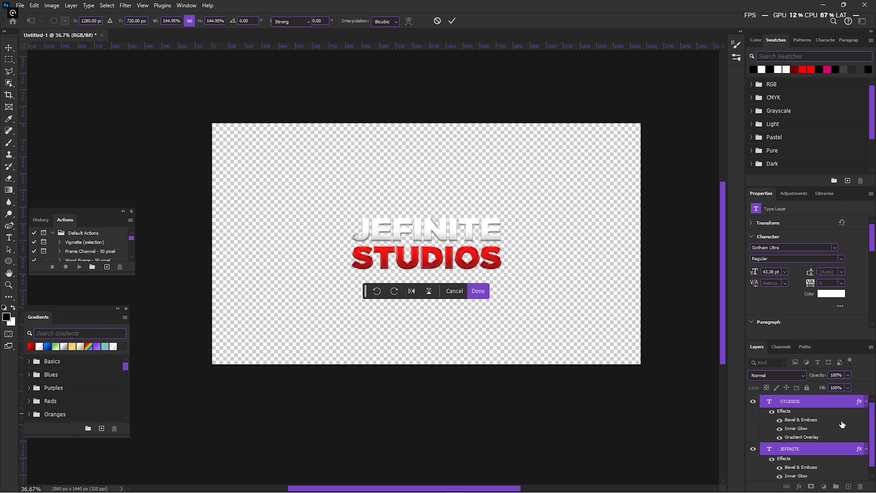
{"action": "key", "text": "Return"}
{"action": "key", "text": "ctrl+e"}
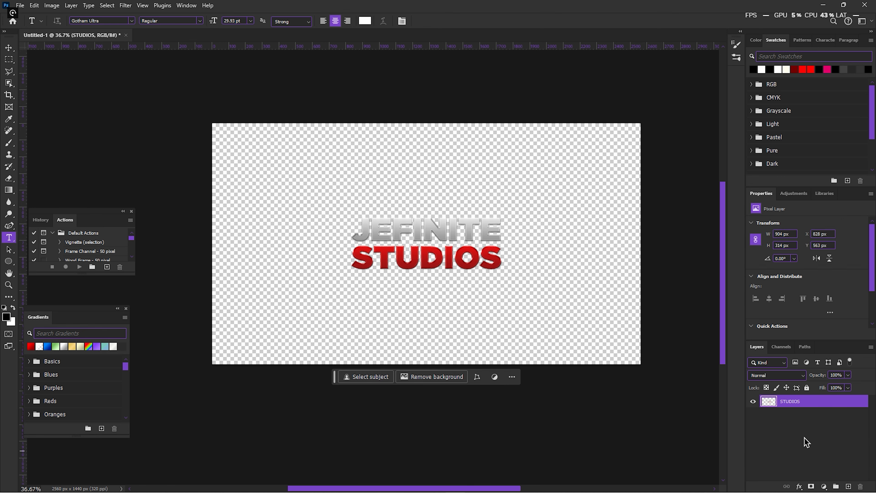
Step: Save the merged logo in the Documents folder as a Photoshop file named Intro Tutorial
{"action": "scroll", "coordinate": [391, 272], "scroll_direction": "up", "scroll_amount": 5}
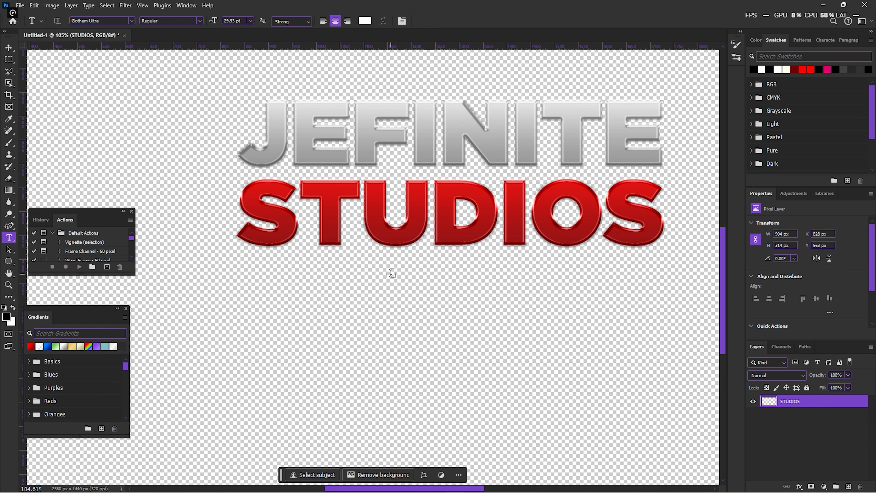
{"action": "scroll", "coordinate": [391, 273], "scroll_direction": "down", "scroll_amount": 4}
{"action": "scroll", "coordinate": [438, 208], "scroll_direction": "up", "scroll_amount": 1}
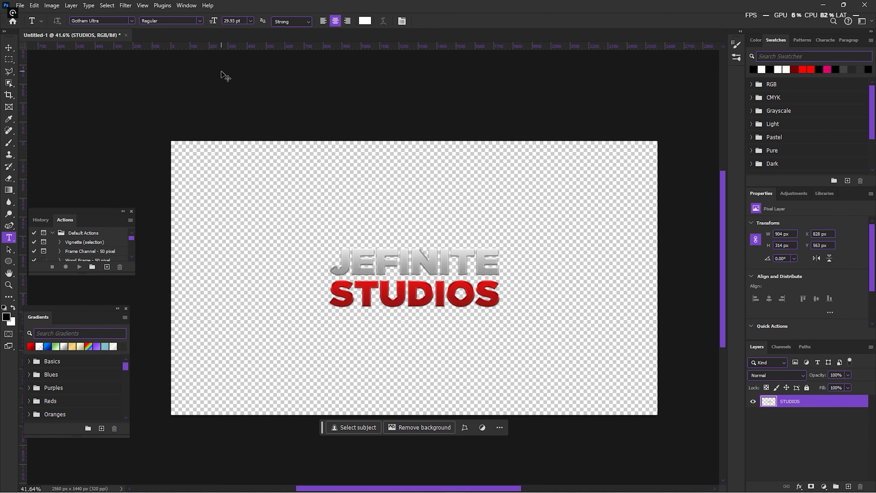
{"action": "key", "text": "ctrl+s"}
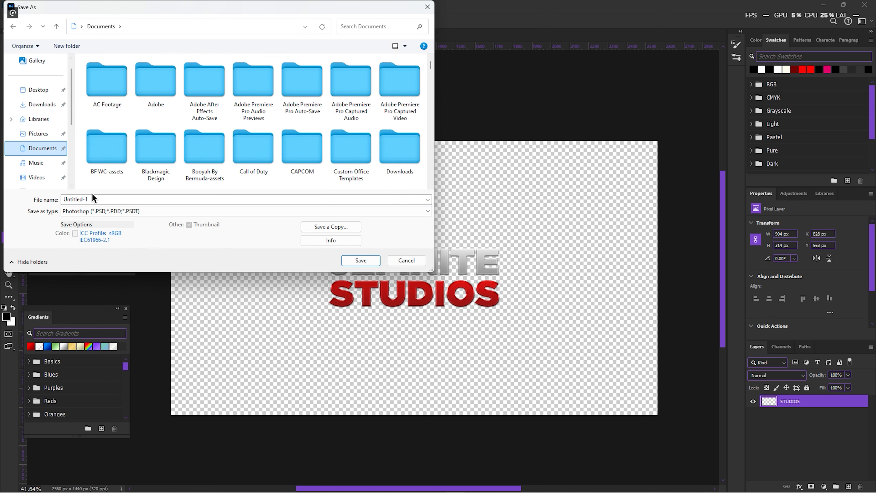
{"action": "type", "text": "Intro Tutorial"}
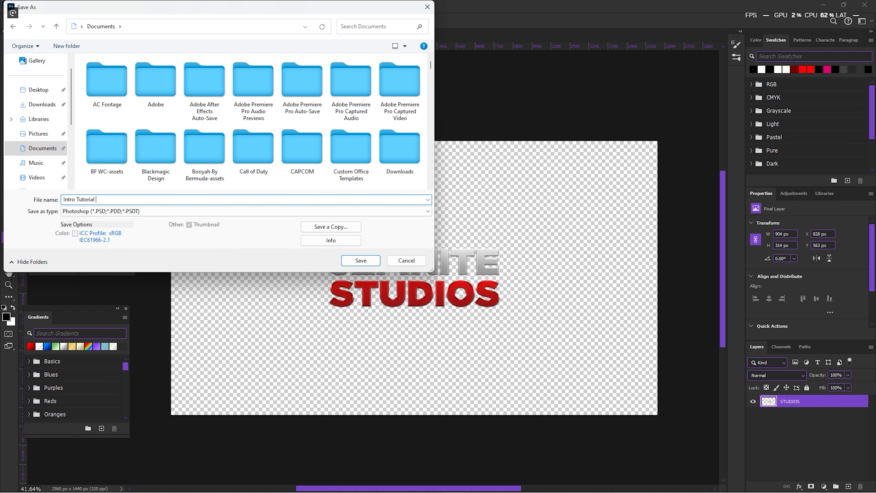
{"action": "left_click", "coordinate": [361, 259]}
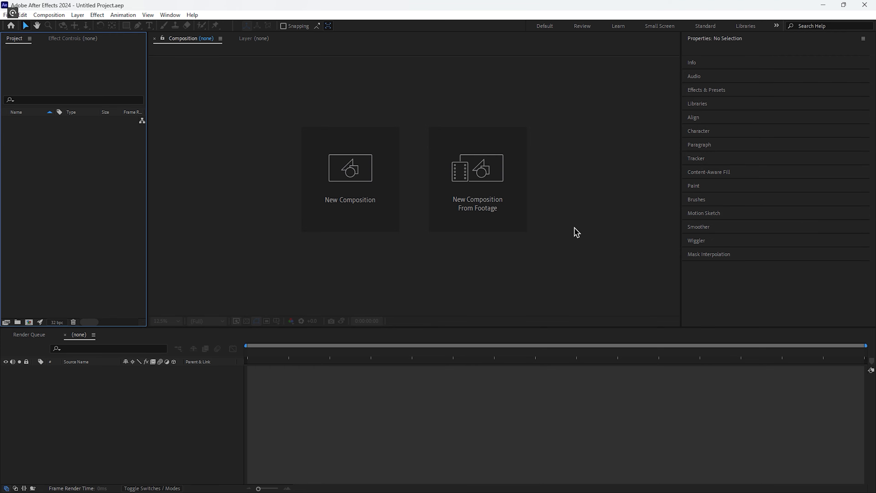
Step: Switch to After Effects and open the settings for a new composition
{"action": "left_click", "coordinate": [359, 178]}
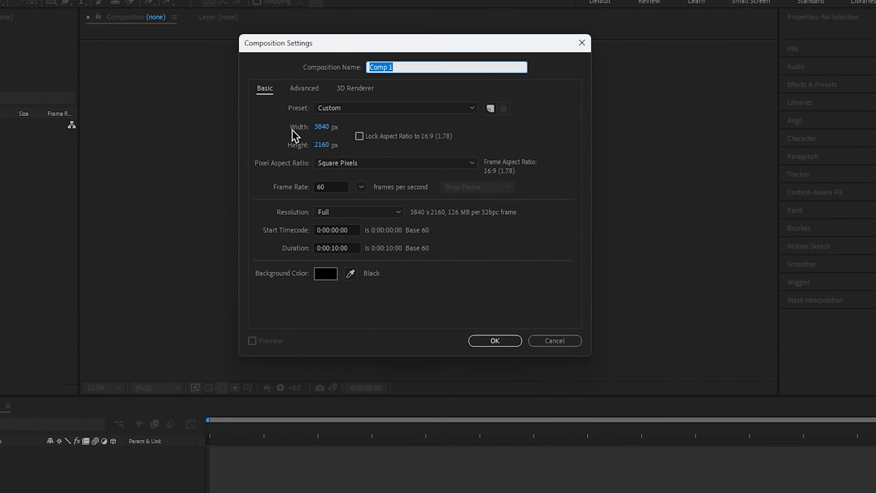